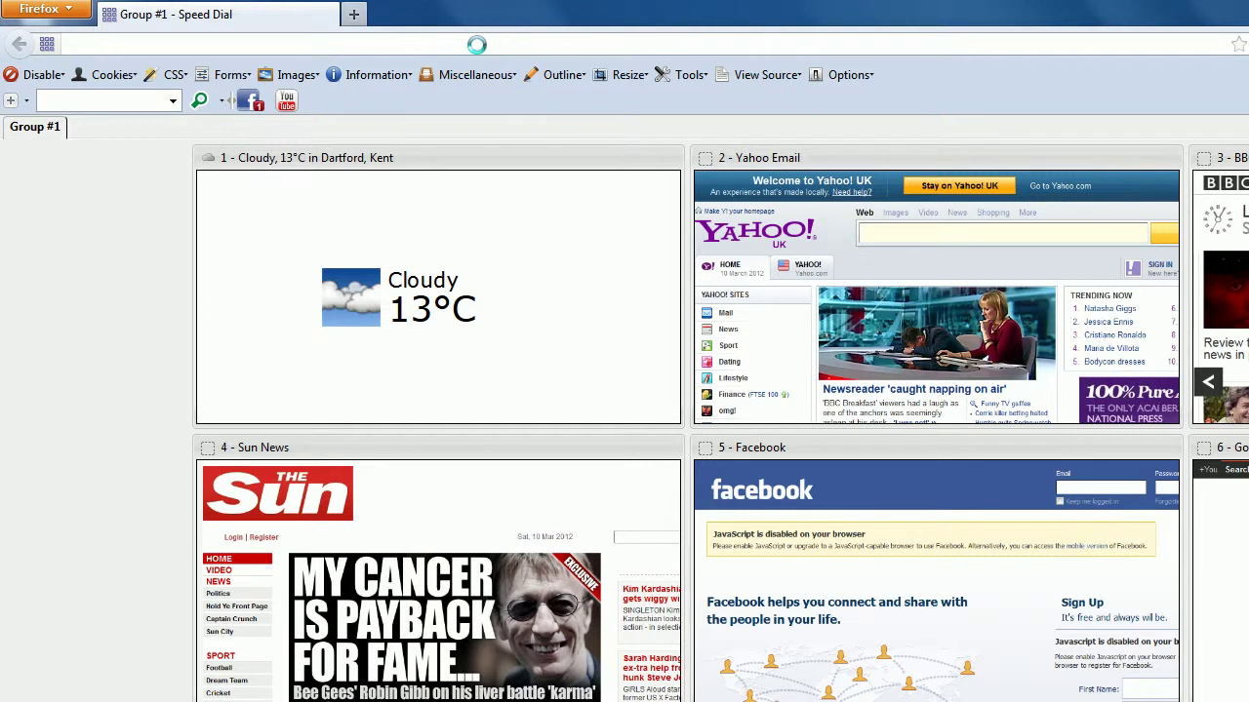
type("www.google.co.uk")
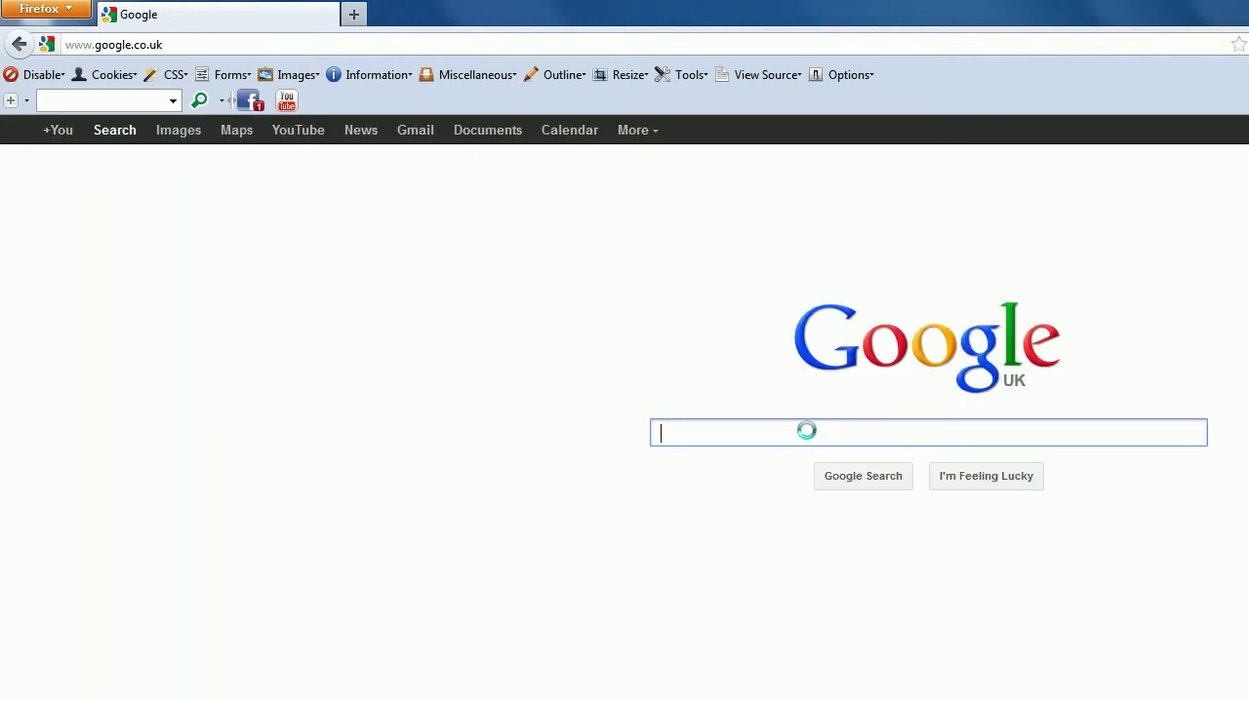
type("micro")
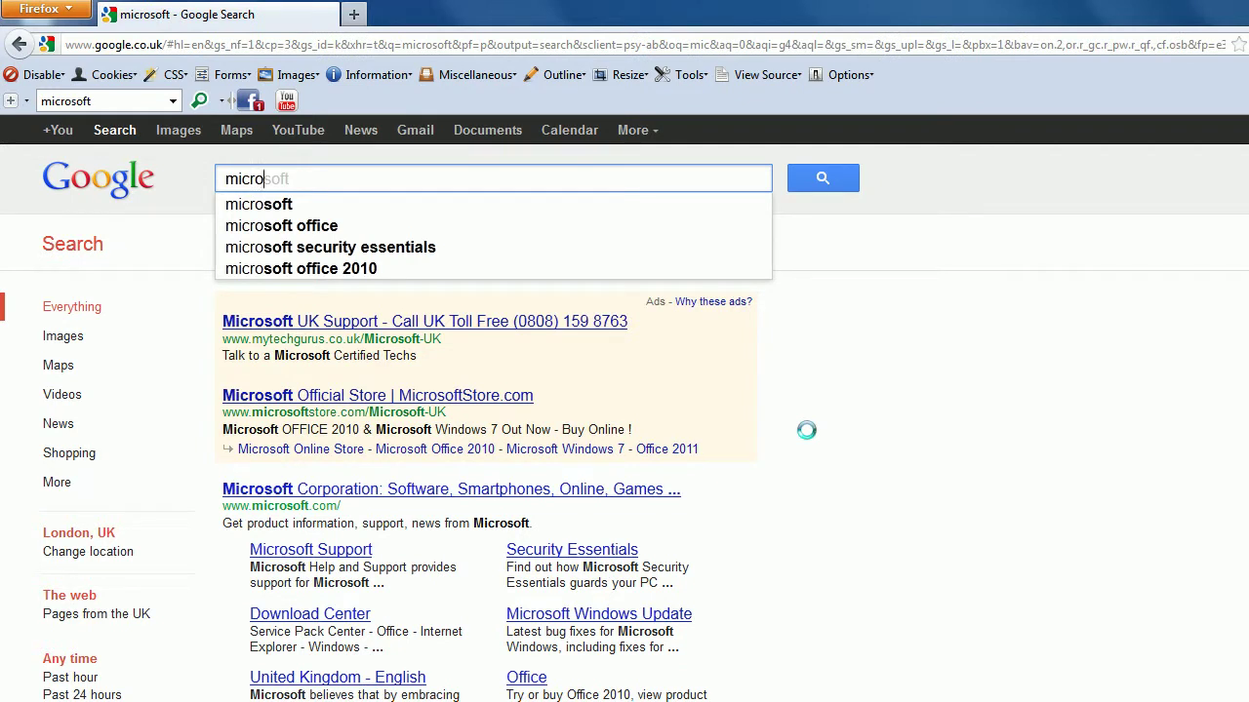
left_click(418, 247)
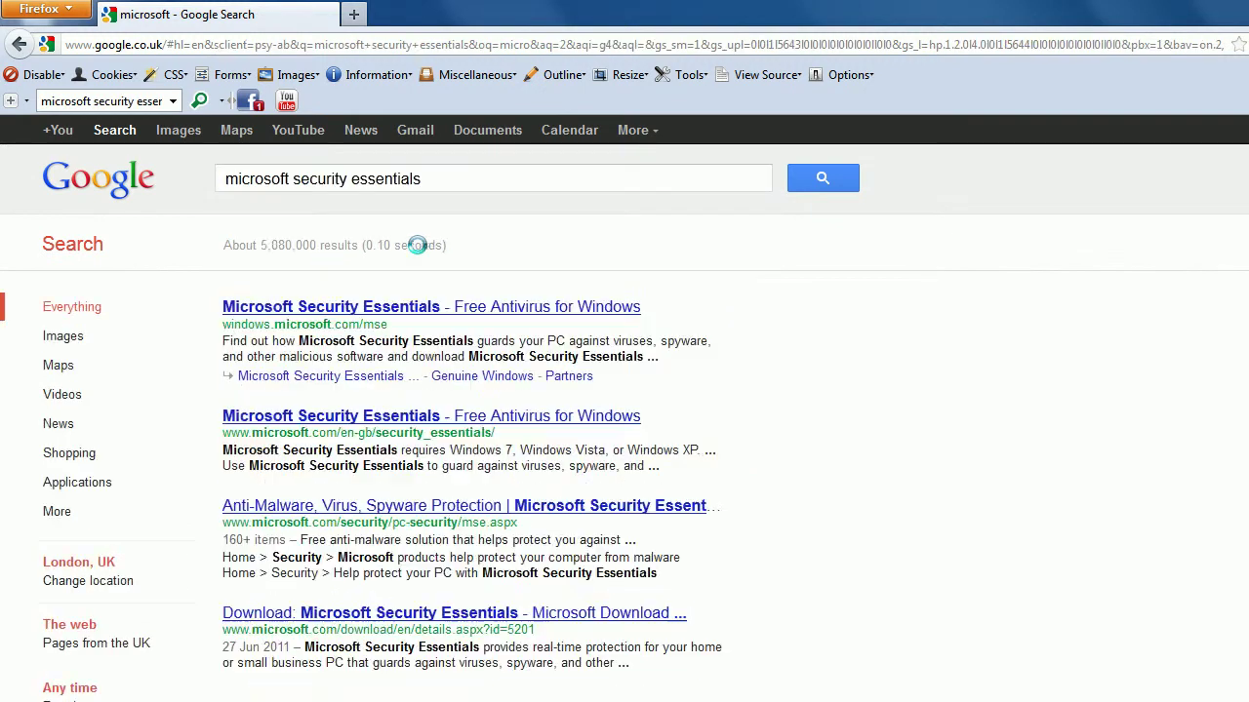
left_click(364, 305)
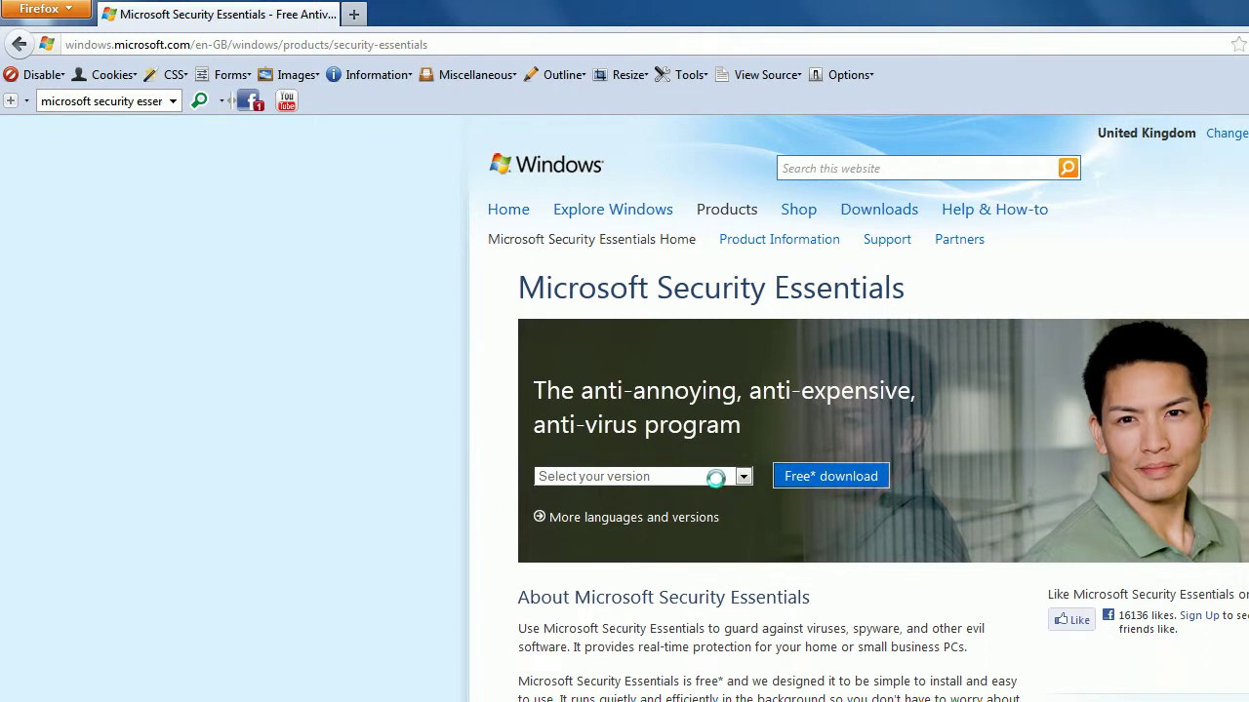
Step: Look at the available download versions and check the computer's system type in its properties, closing the System window when done
left_click(717, 477)
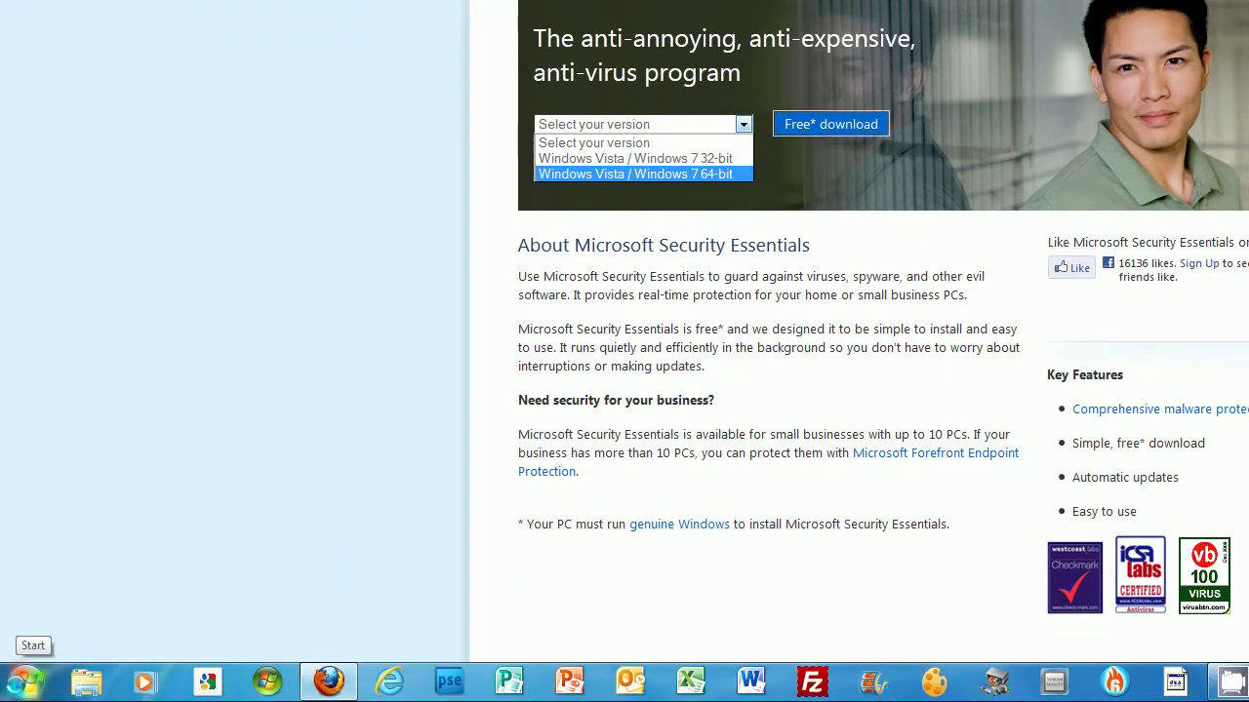
left_click(26, 681)
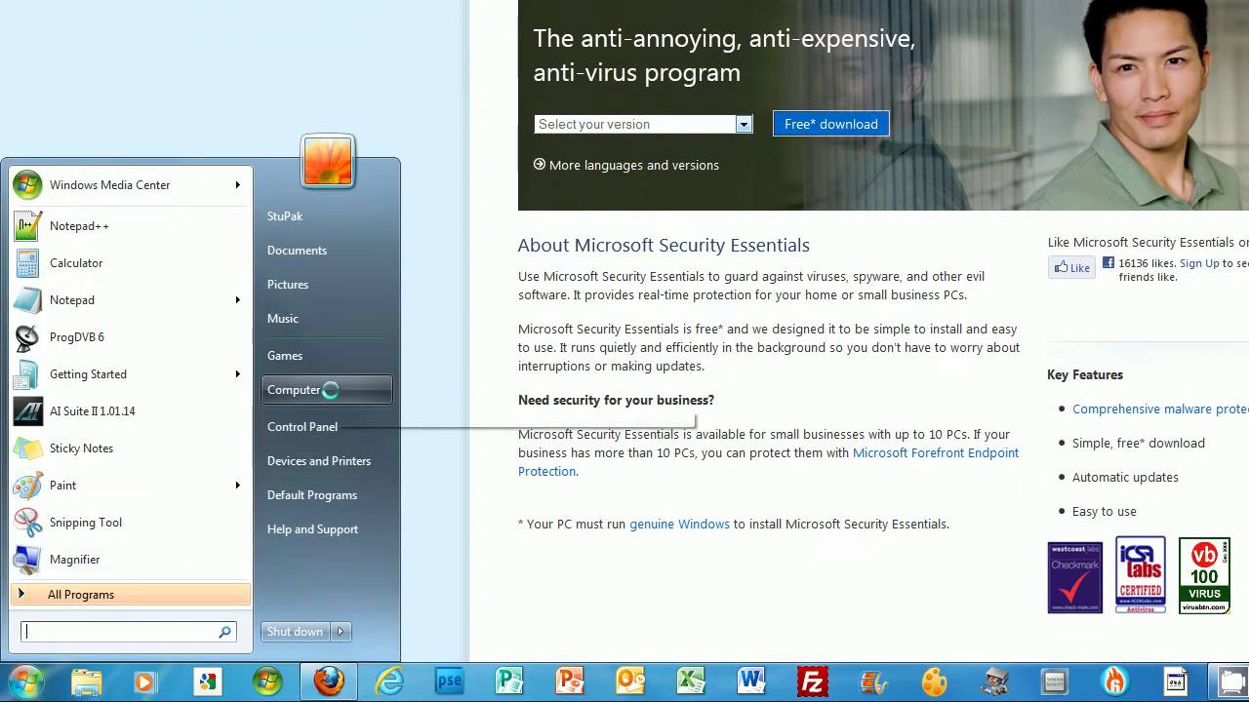
right_click(330, 390)
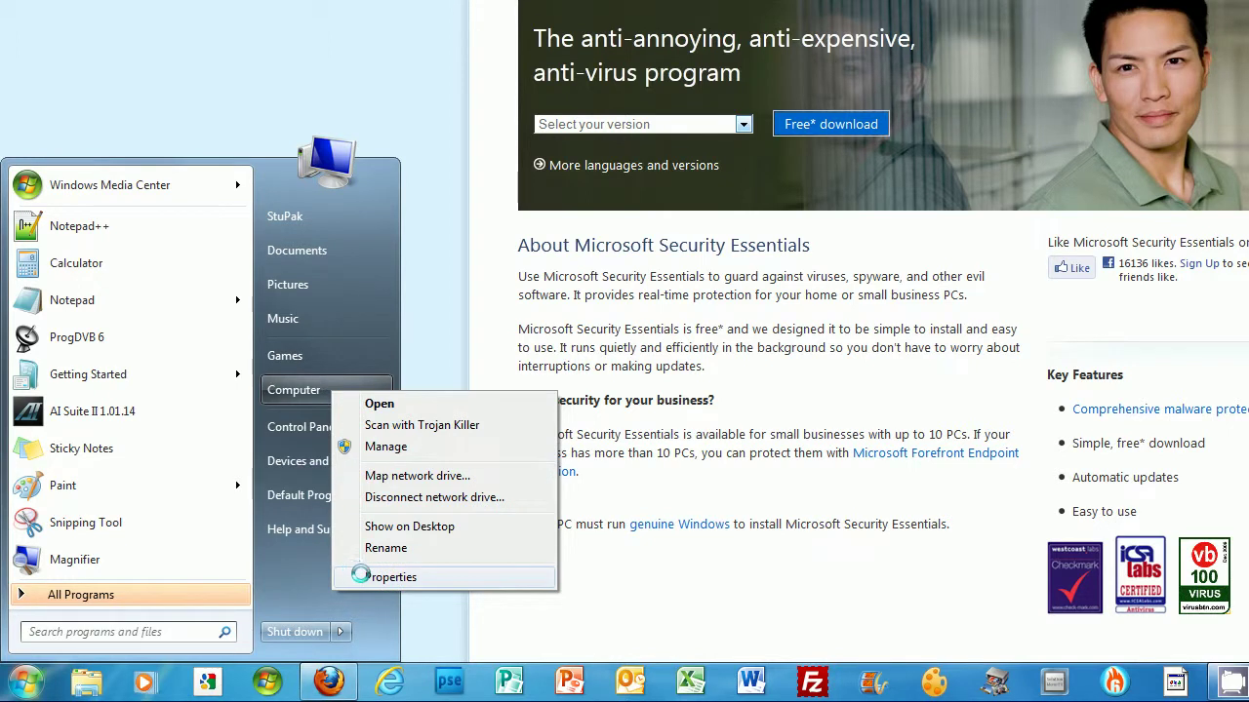
left_click(361, 577)
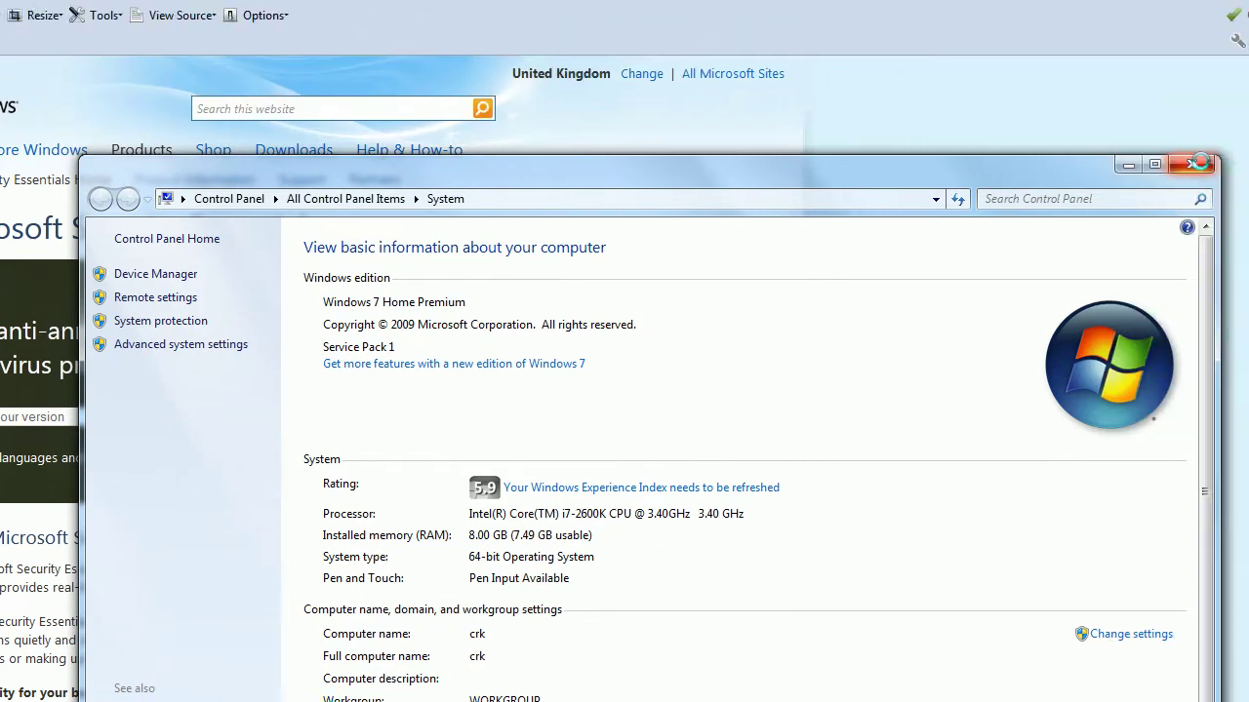
left_click(1199, 164)
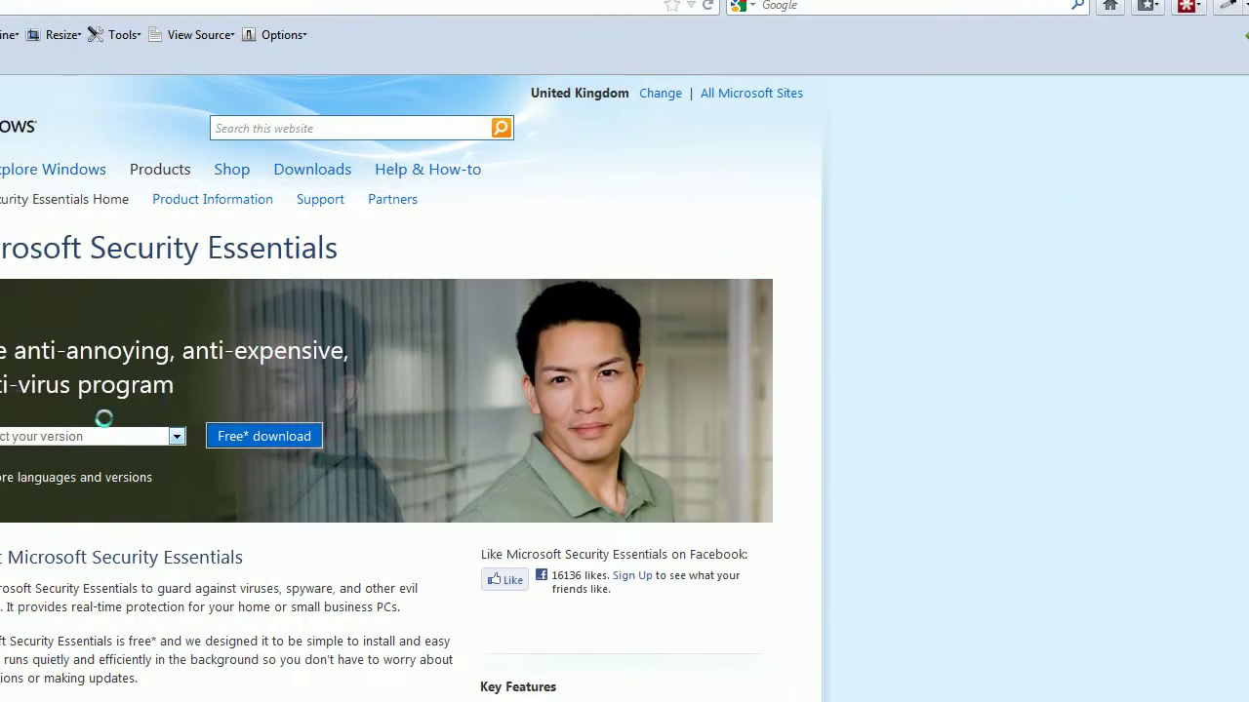
Step: Select the Windows Vista / Windows 7 64-bit version and save the free download mseinstall.exe
left_click(47, 417)
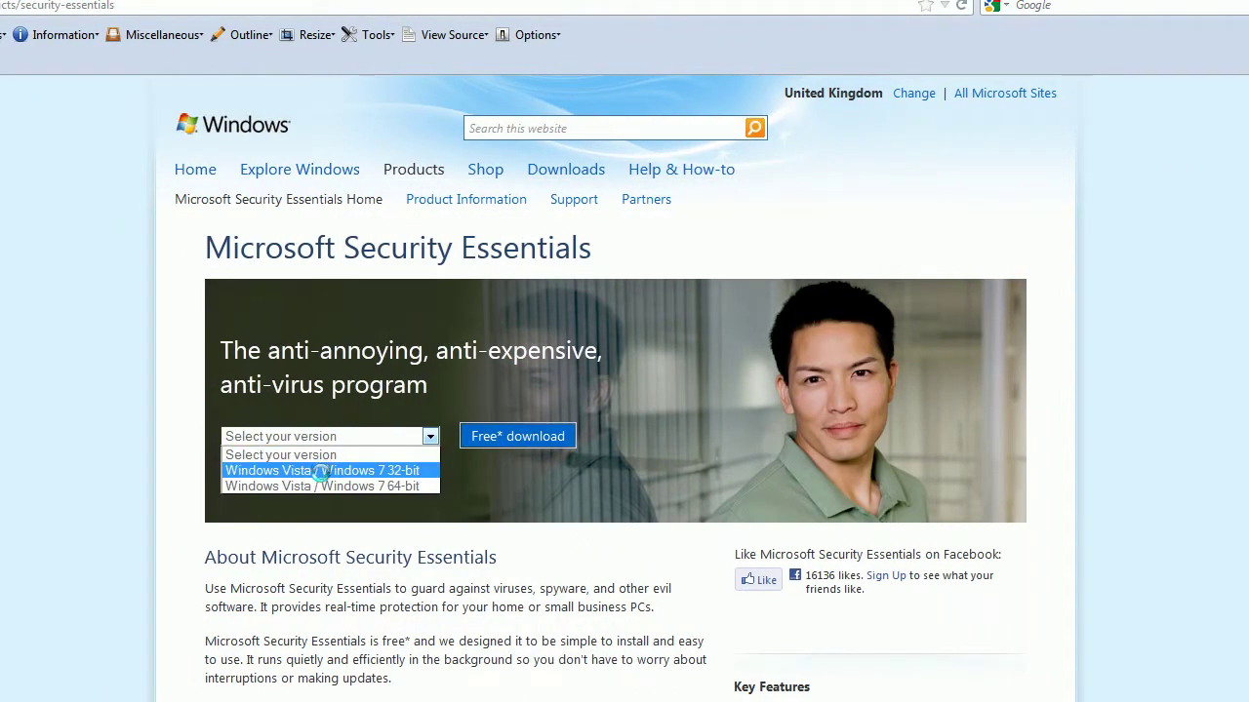
left_click(322, 486)
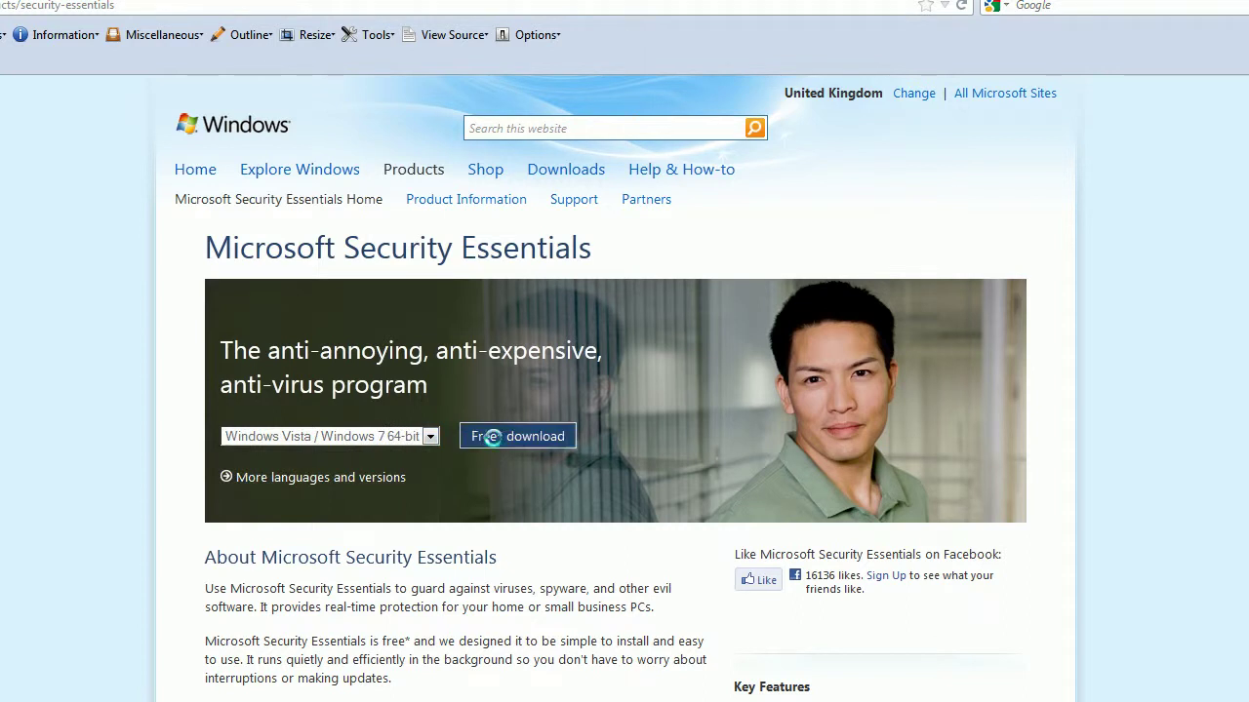
left_click(493, 437)
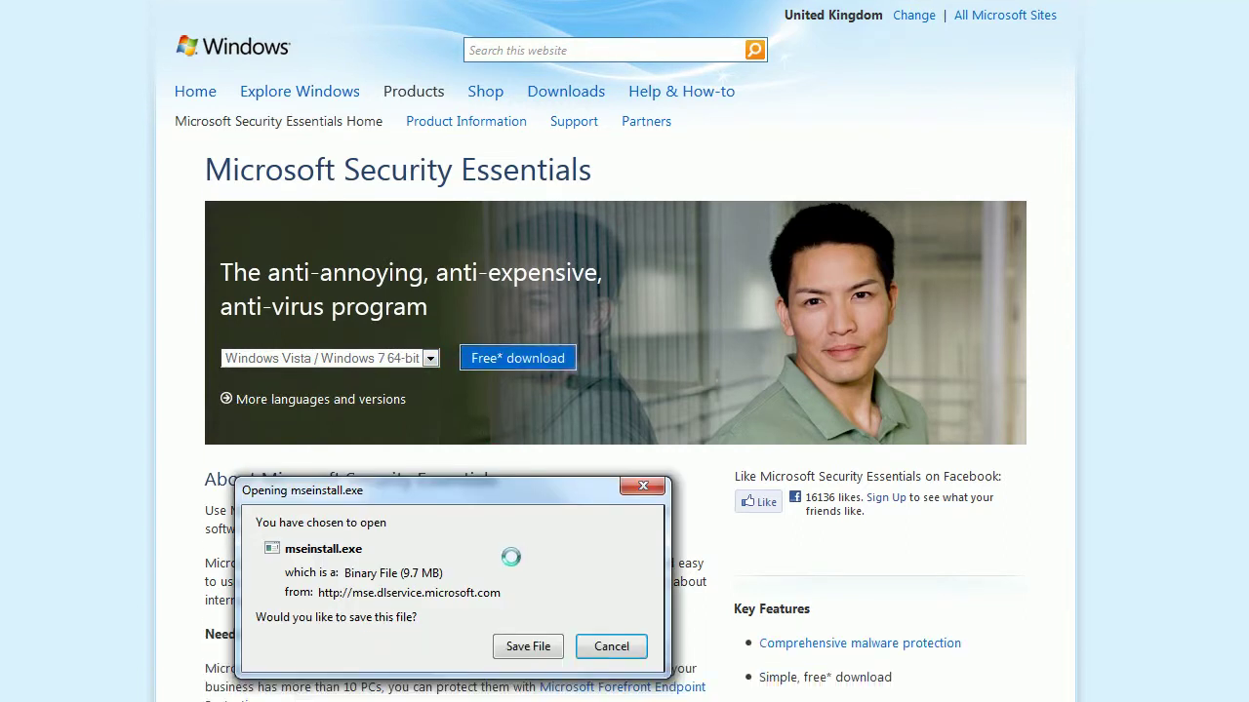
left_click(522, 645)
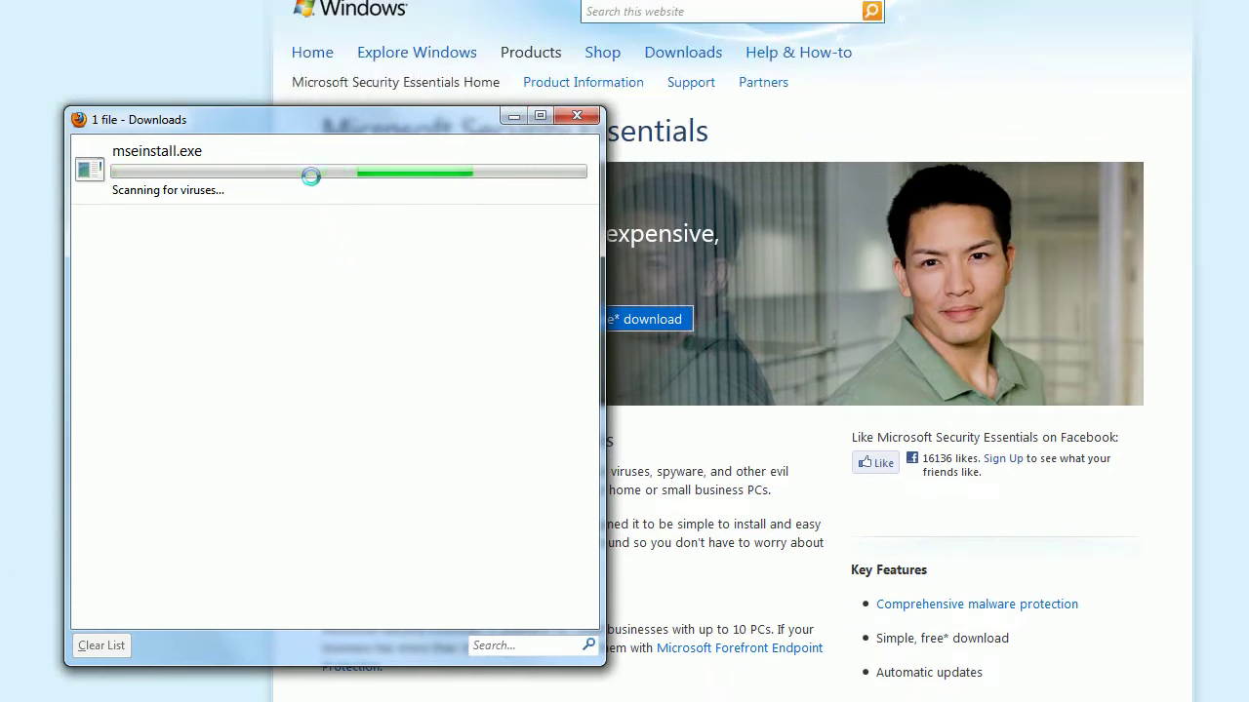
Step: Run mseinstall.exe with permission to make changes and accept the Microsoft Security Essentials license terms
double_click(310, 175)
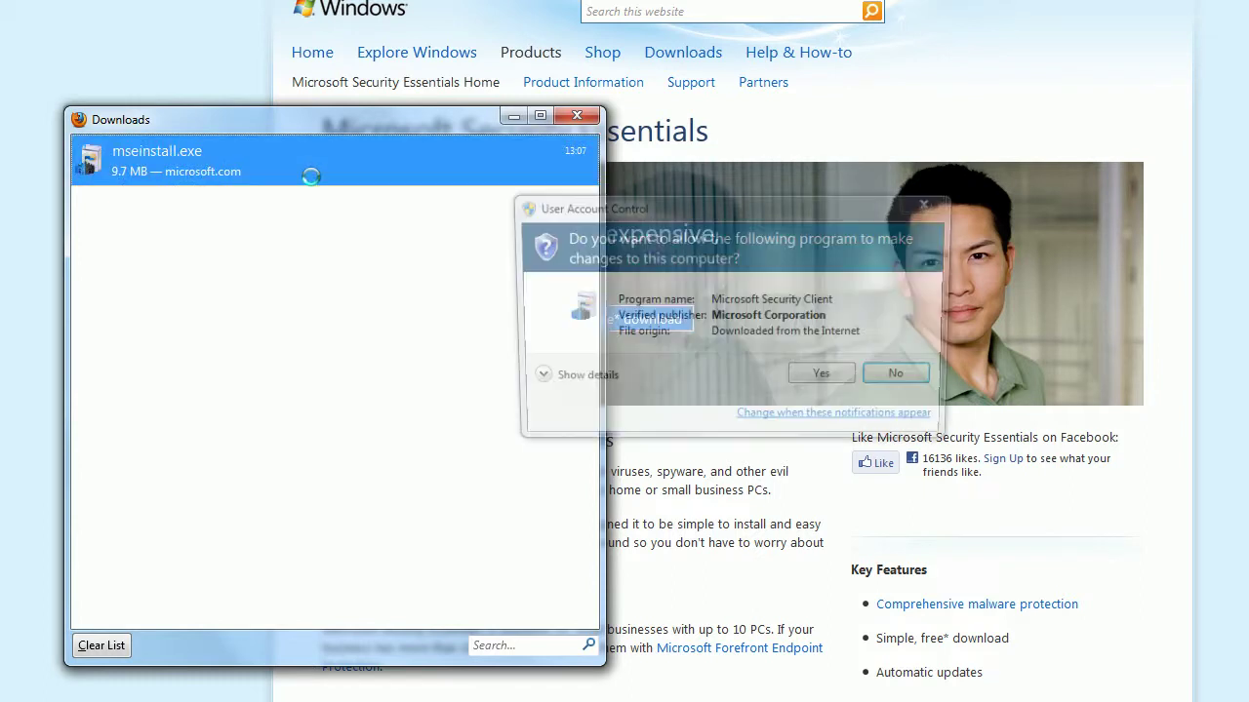
left_click(792, 377)
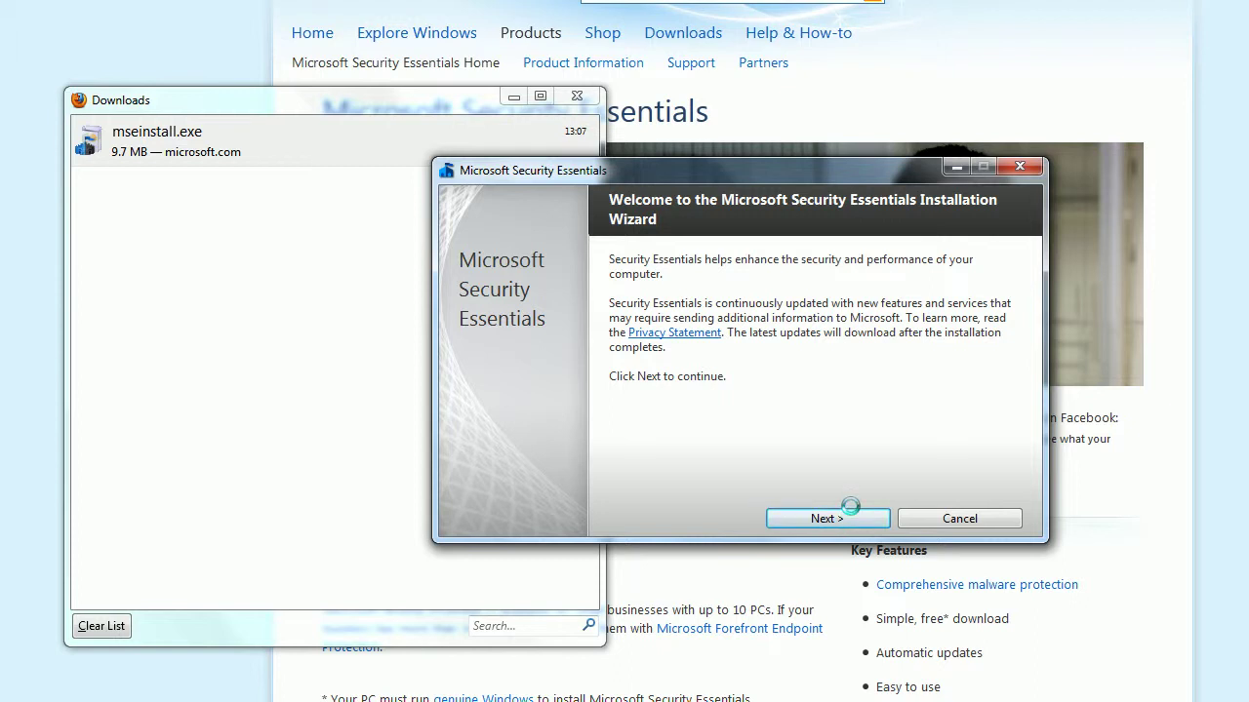
left_click(850, 509)
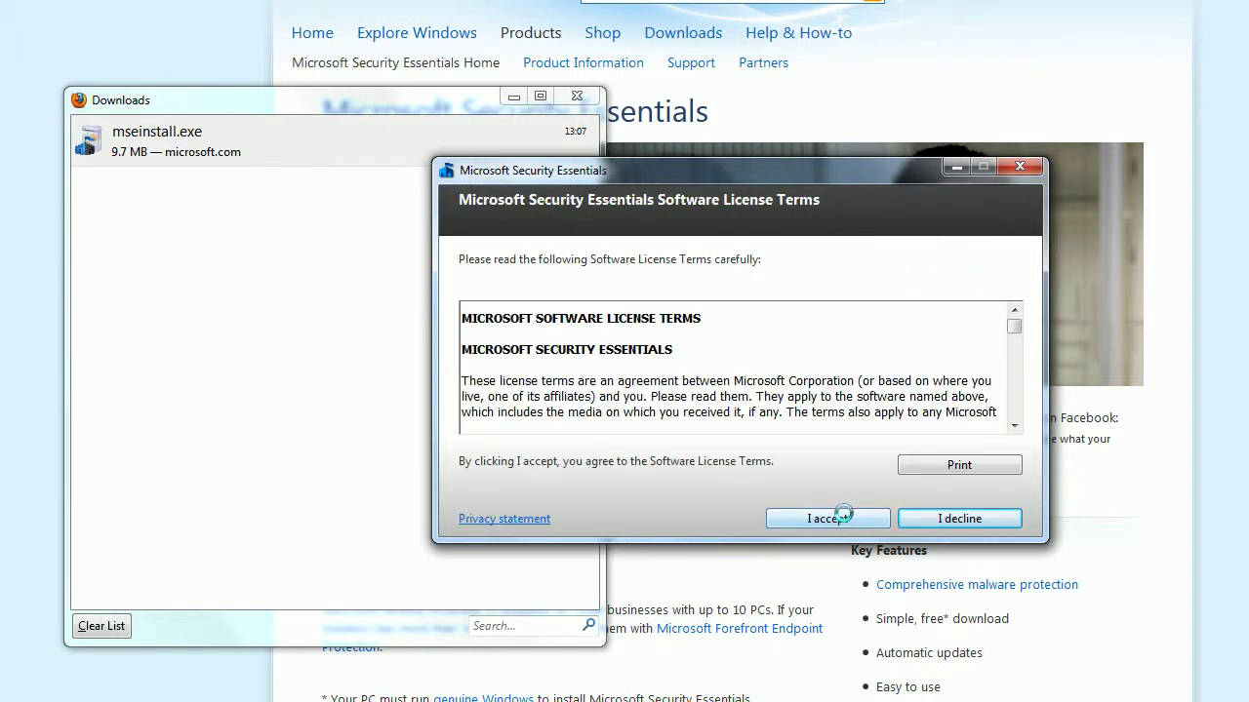
left_click(842, 513)
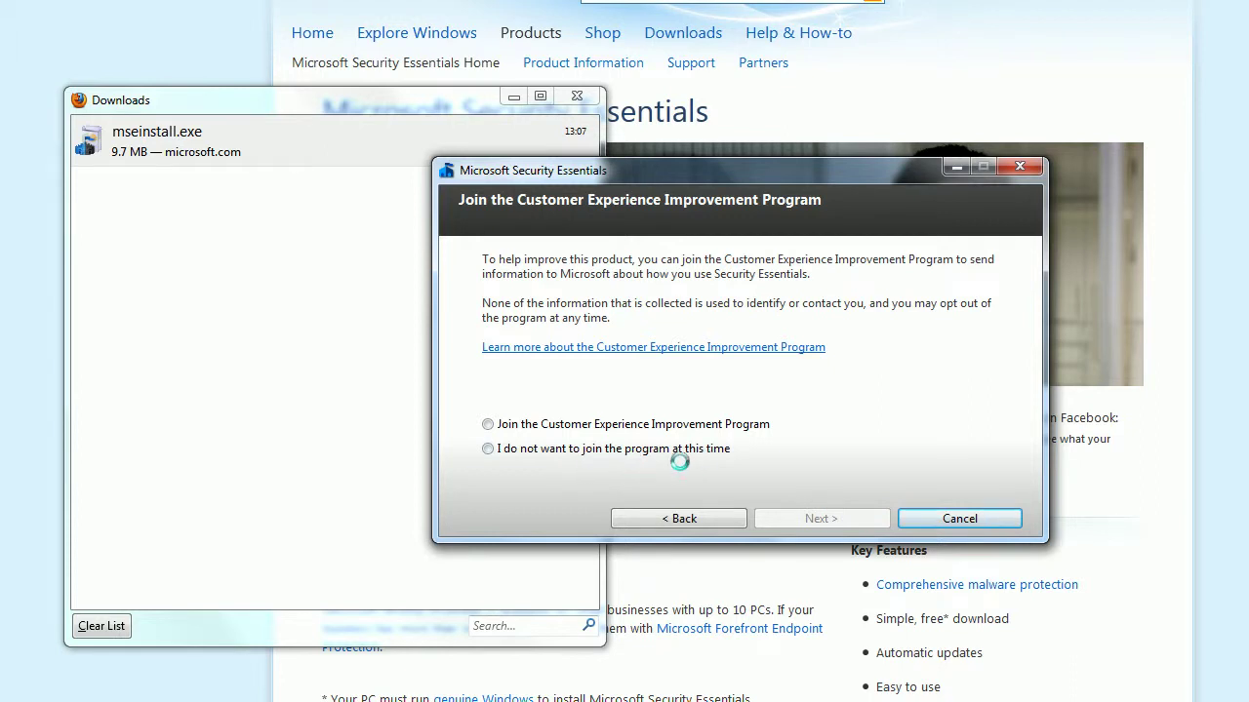
Step: Decline to join the Customer Experience Improvement Program and continue the installation wizard
left_click(549, 449)
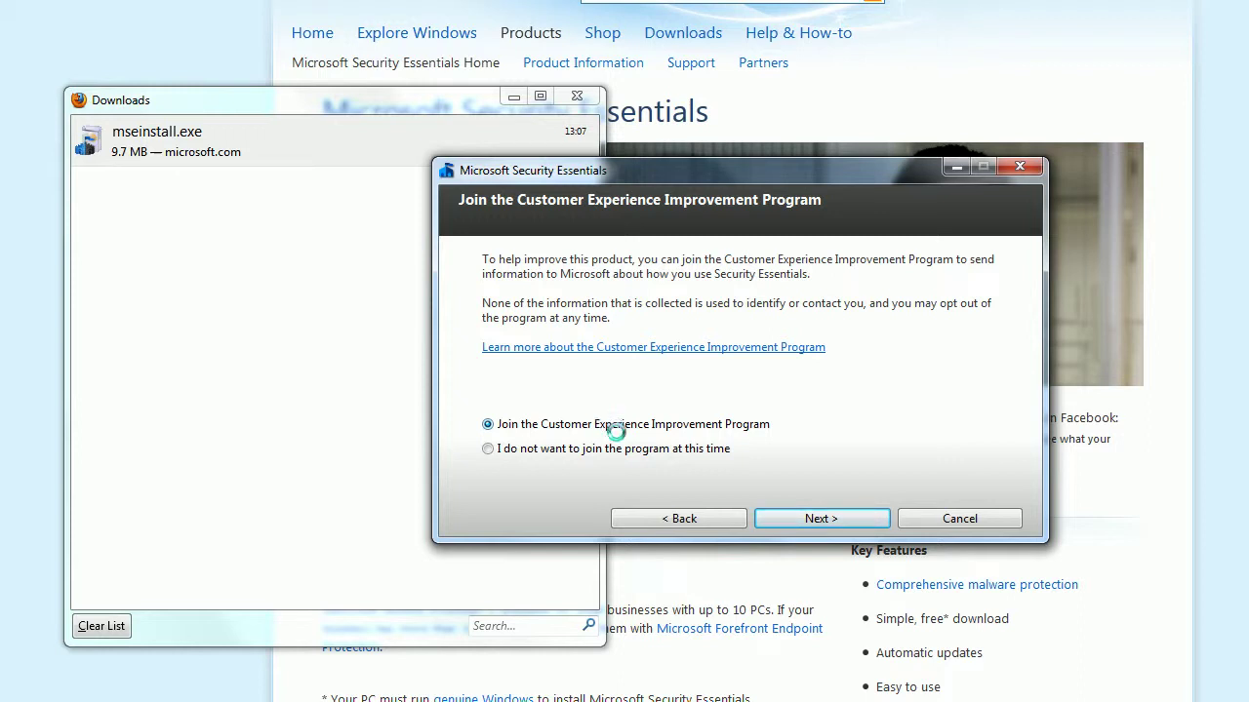
left_click(621, 448)
left_click(833, 520)
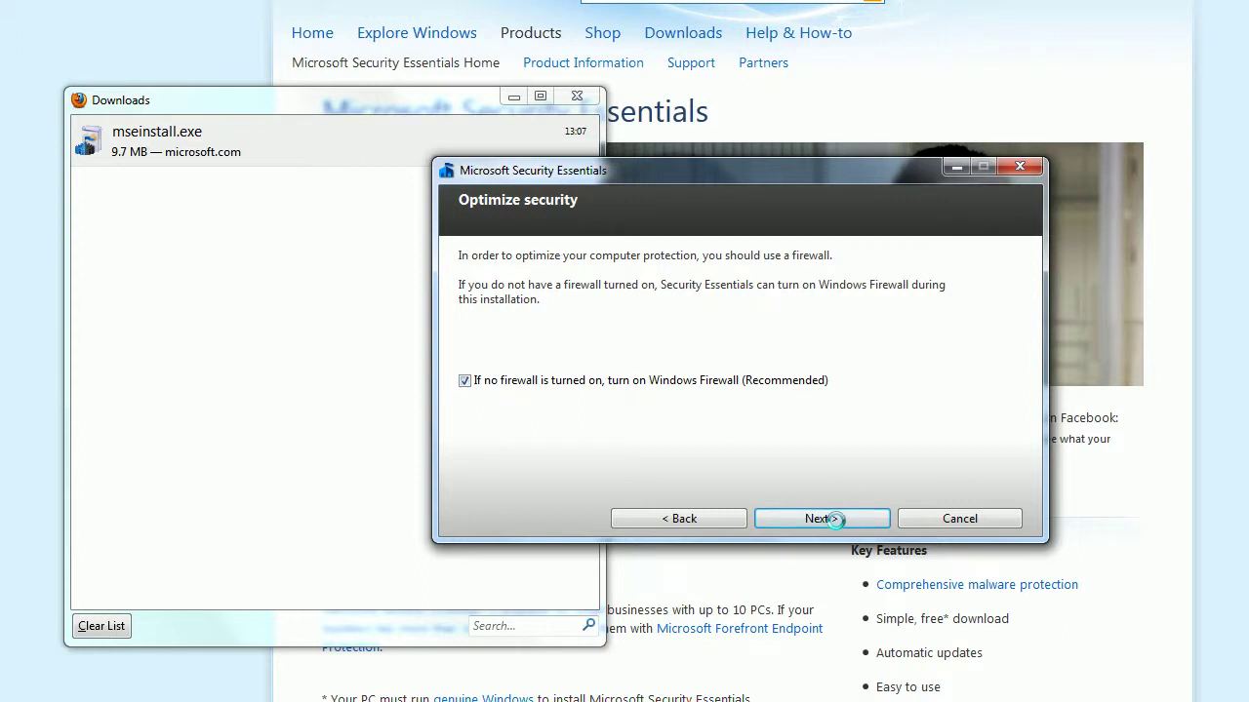
Step: Keep the recommended Windows Firewall option and complete the installation with the post-update computer scan enabled
left_click(820, 518)
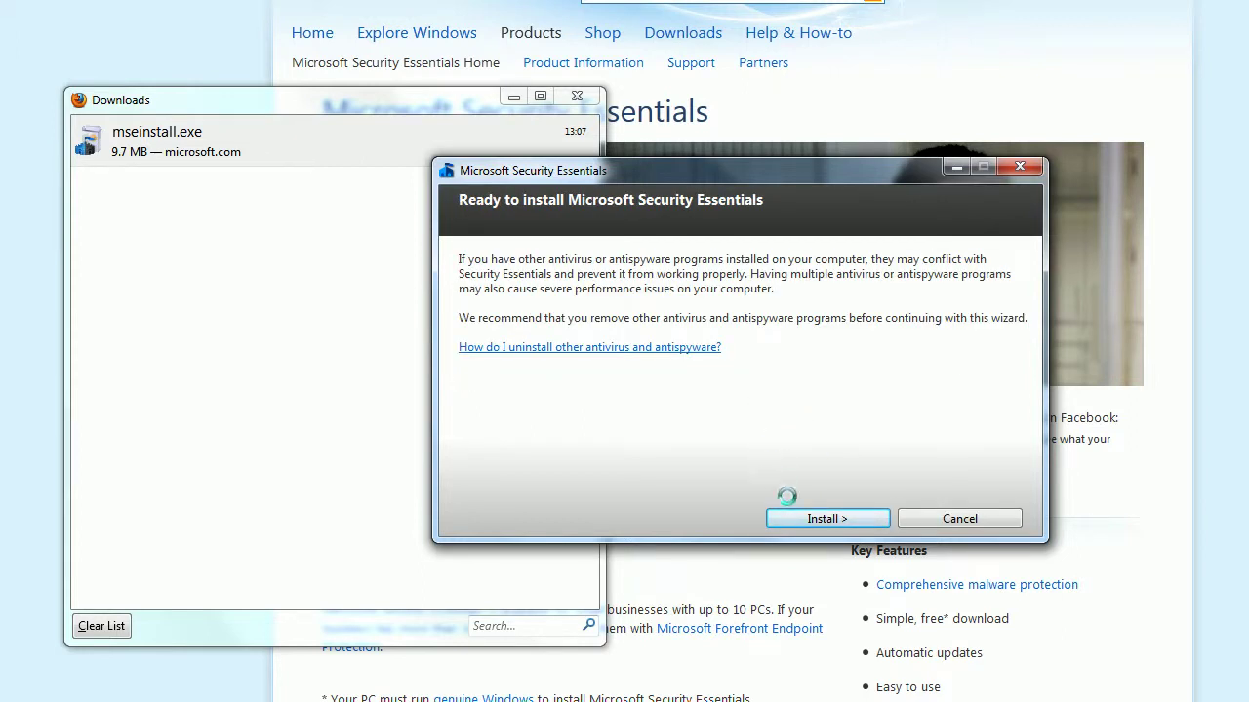
left_click(802, 512)
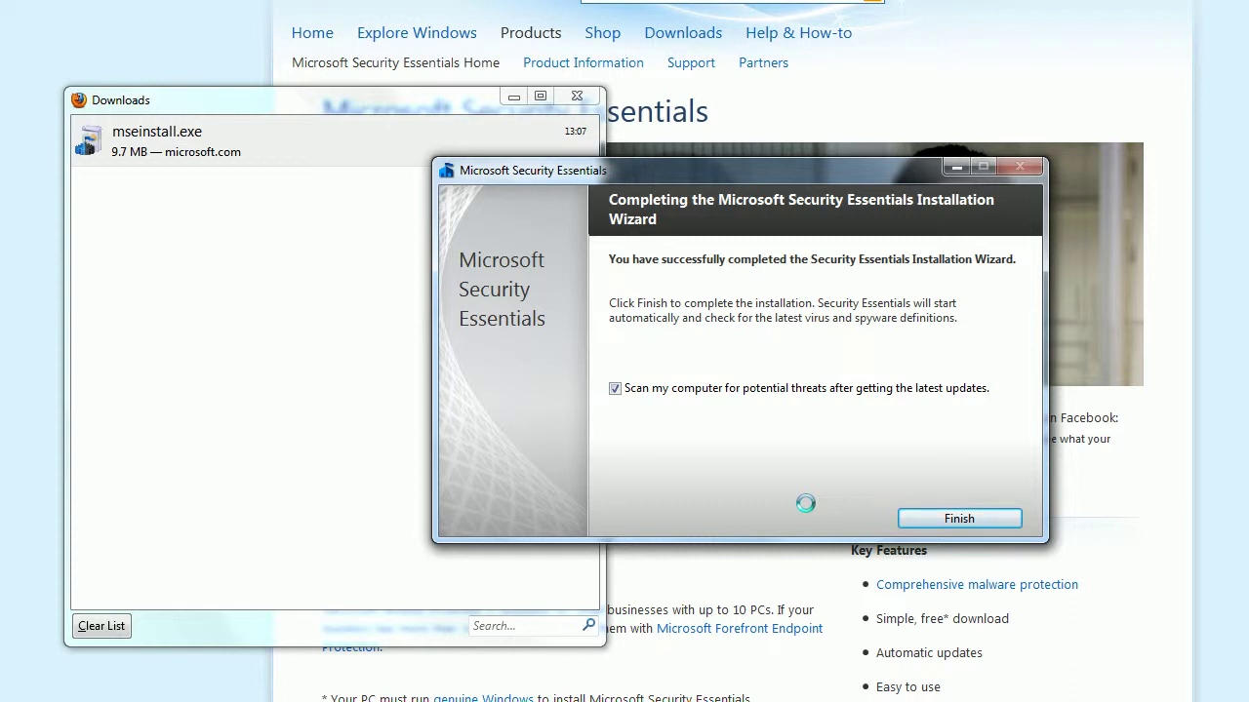
left_click(934, 513)
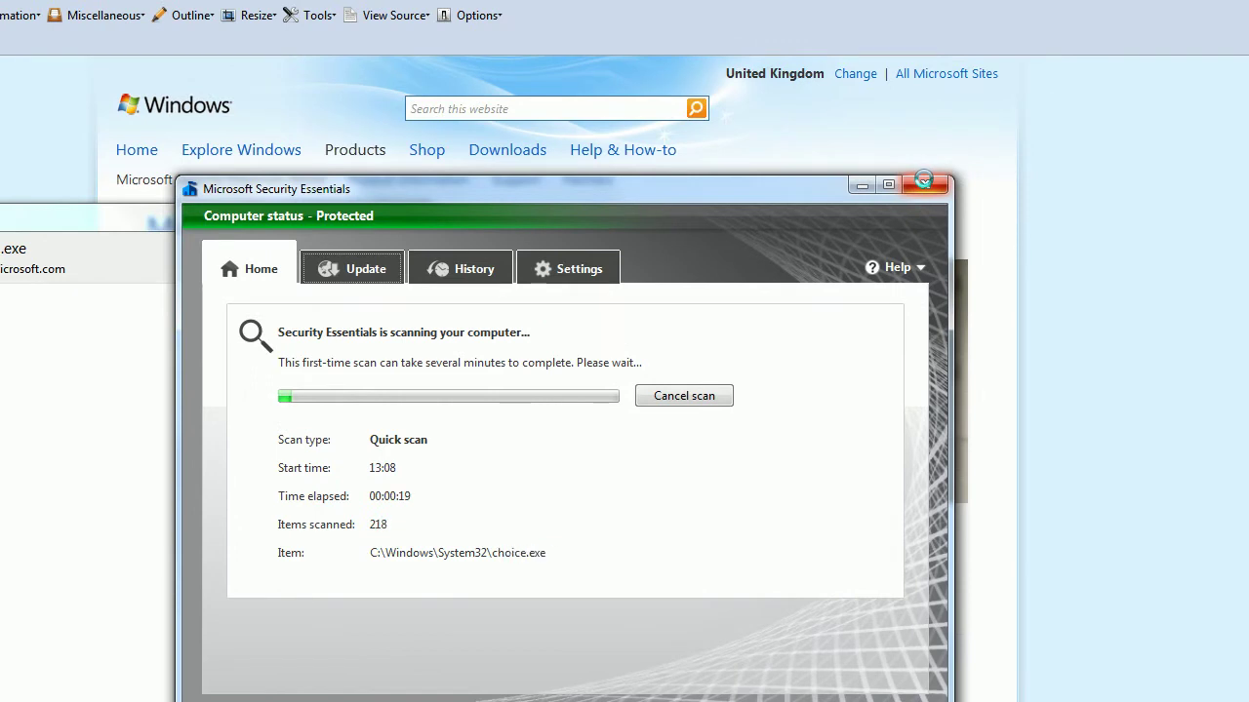
Step: Close the Microsoft Security Essentials window and the browser to return to the desktop
left_click(923, 182)
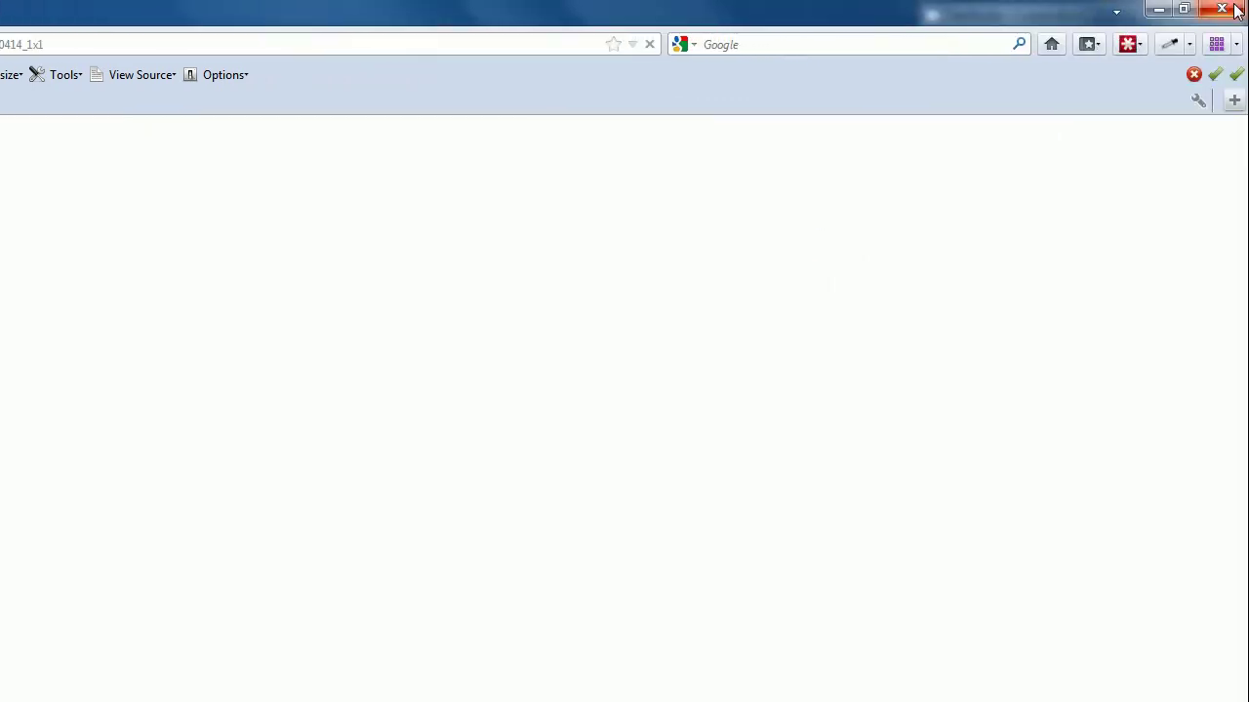
key("alt+F4")
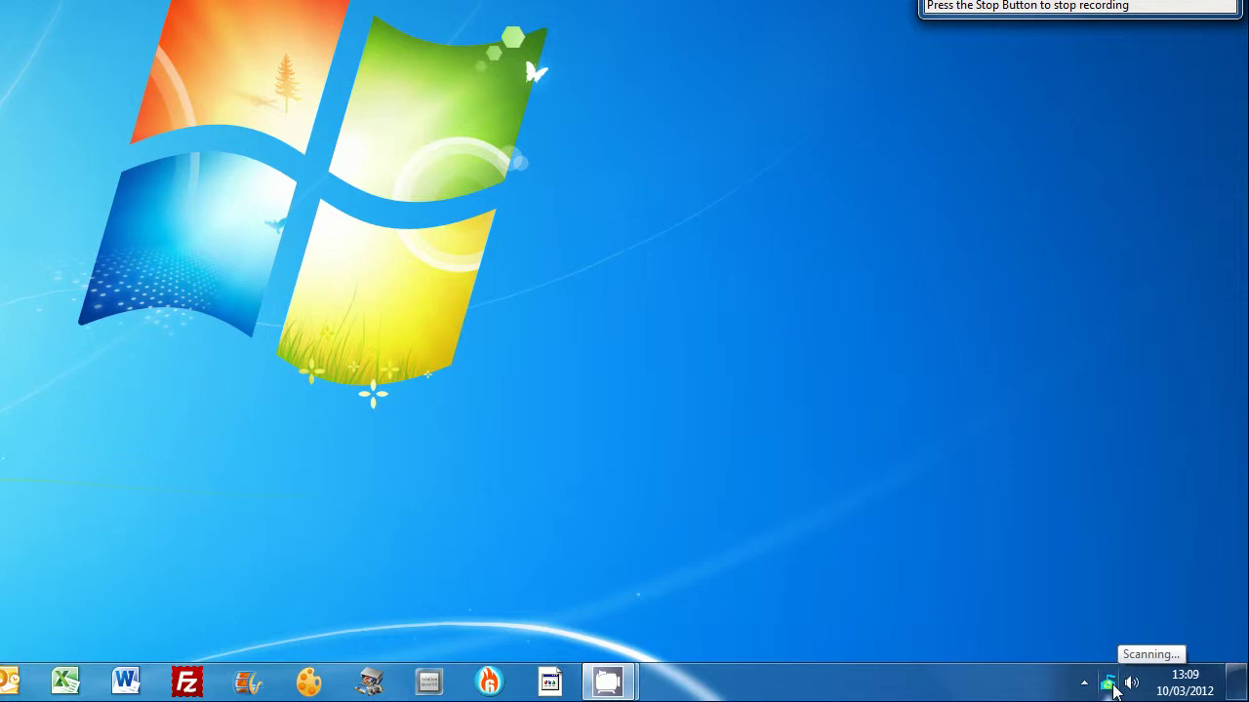
Step: Reopen Microsoft Security Essentials, cancel the running quick scan and close the window
left_click(1110, 684)
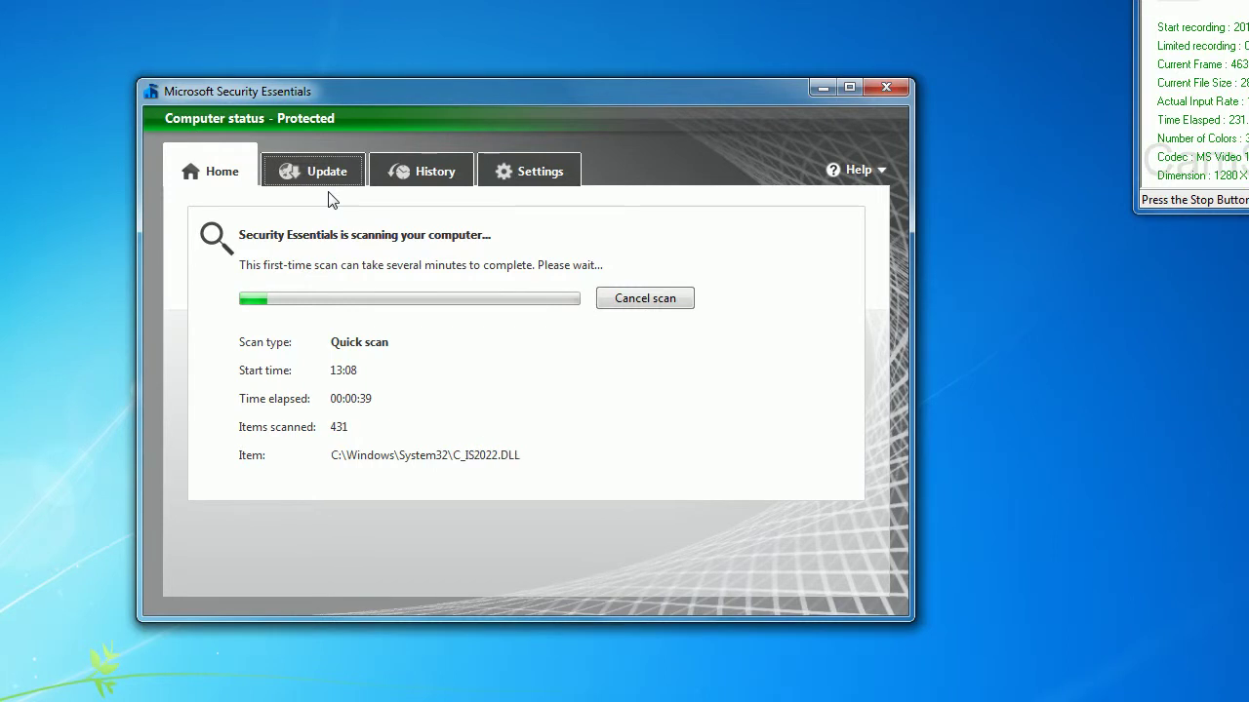
left_click(636, 305)
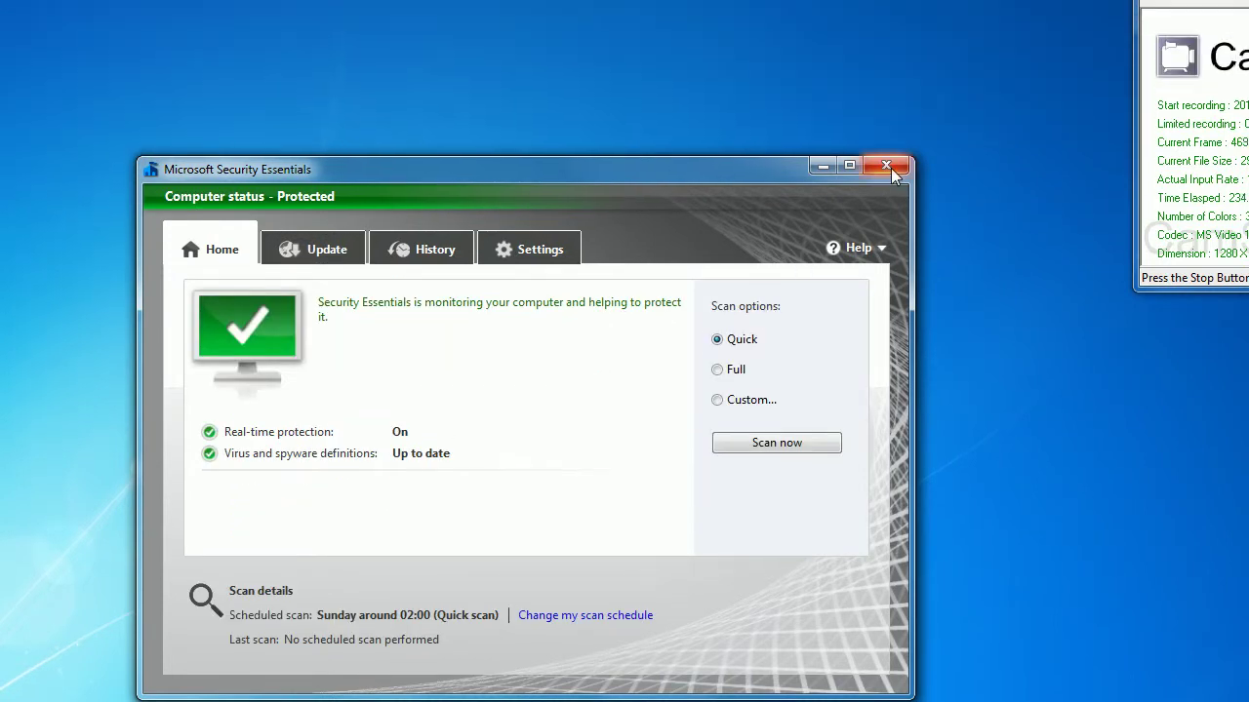
left_click(886, 87)
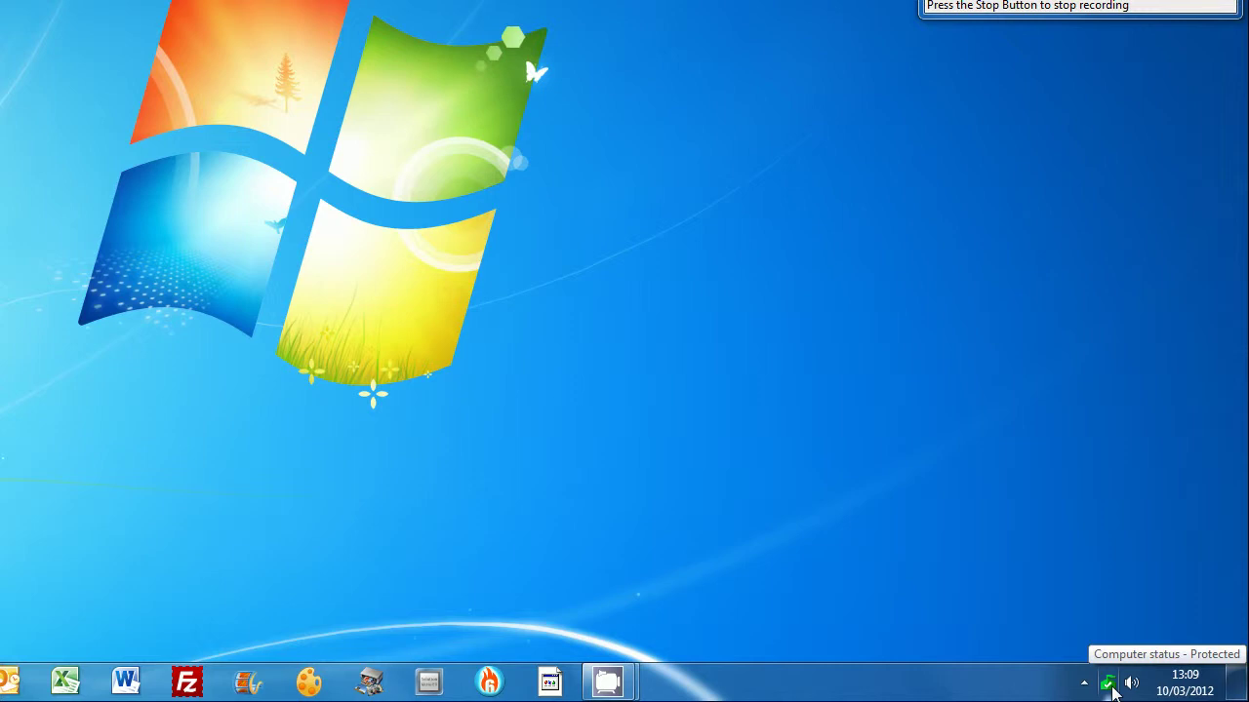
Step: Reopen Microsoft Security Essentials, select the Full scan option and close the window without starting a scan
double_click(1109, 686)
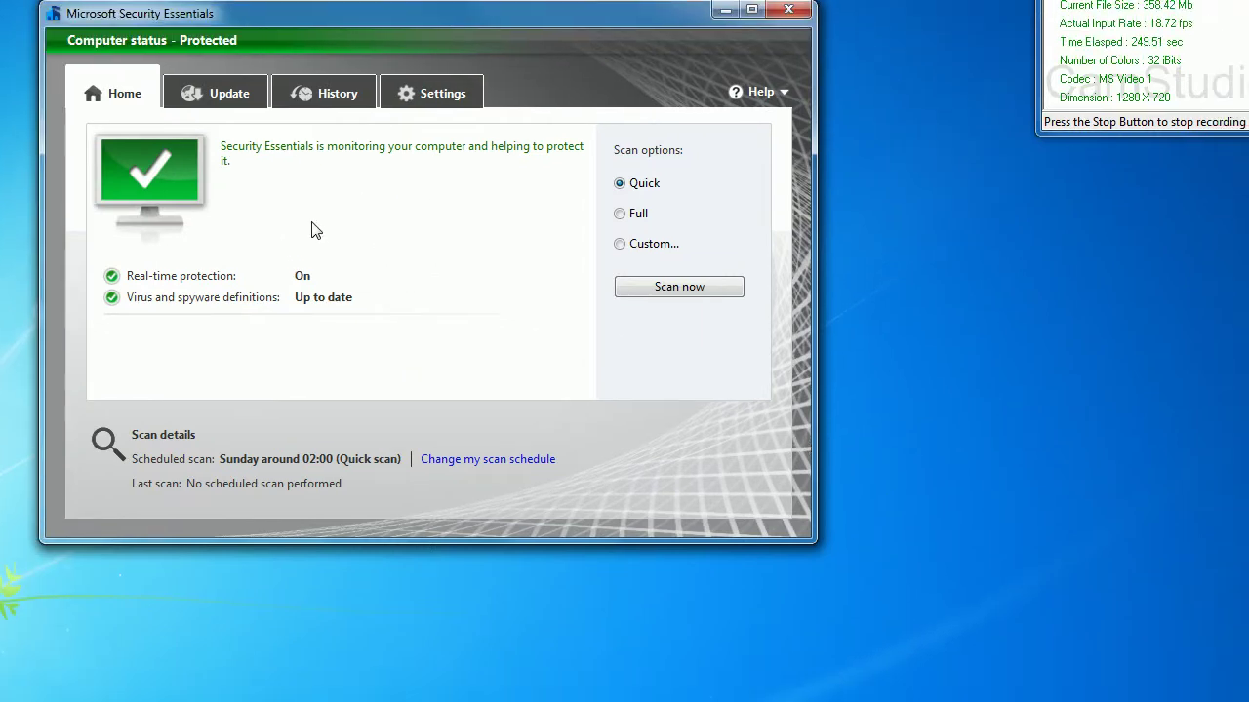
left_click(640, 215)
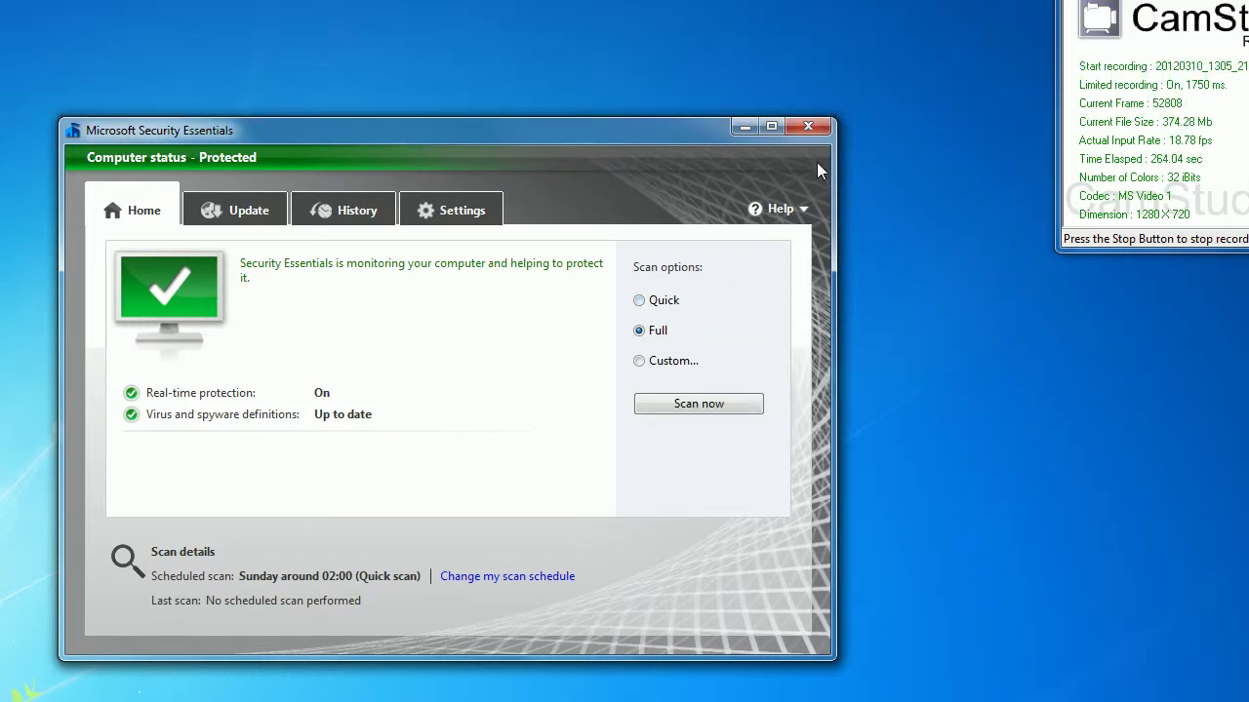
left_click(816, 10)
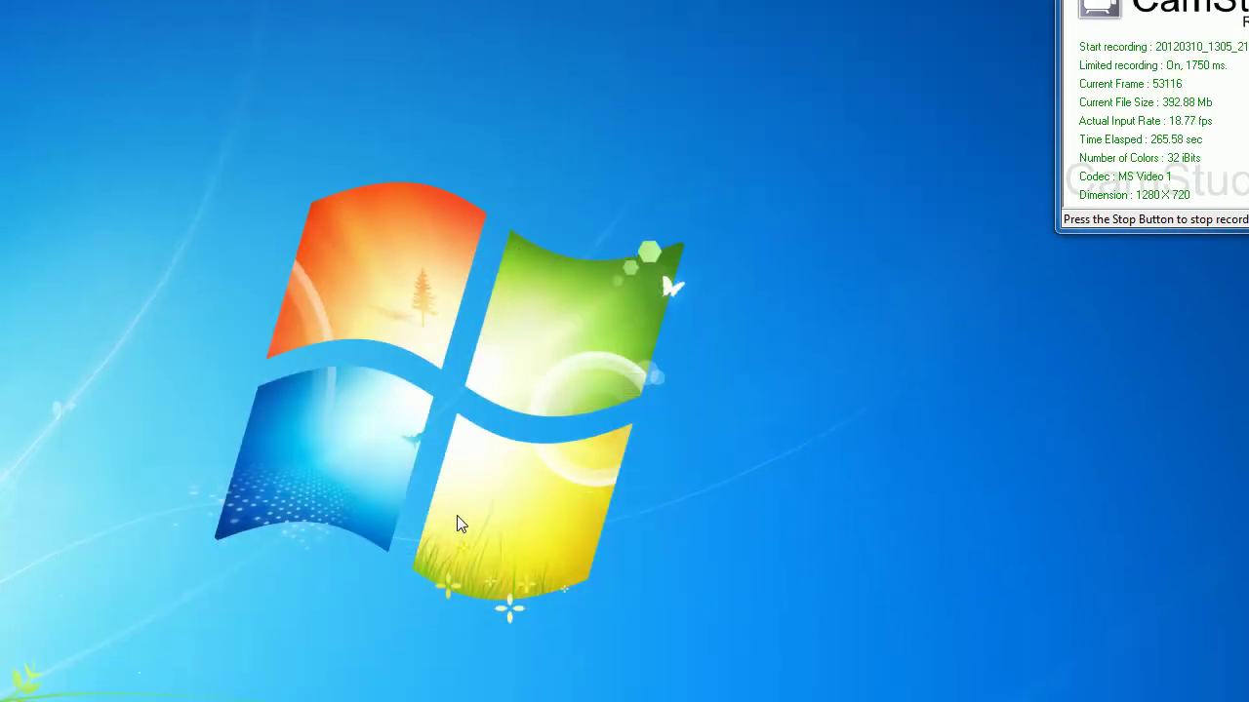